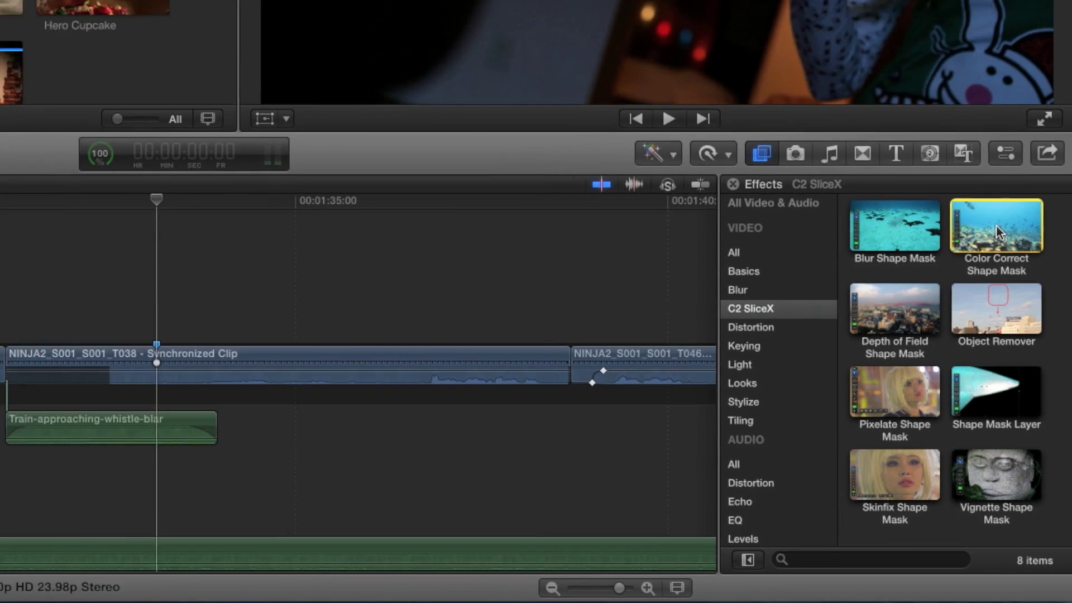
Apply the Color Correct Shape Mask effect to the NINJA2_S001_S001_T038 clip in the timeline.
{"action": "left_click_drag", "start_coordinate": [982, 134], "coordinate": [72, 251]}
{"action": "left_click_drag", "start_coordinate": [591, 432], "coordinate": [566, 459]}
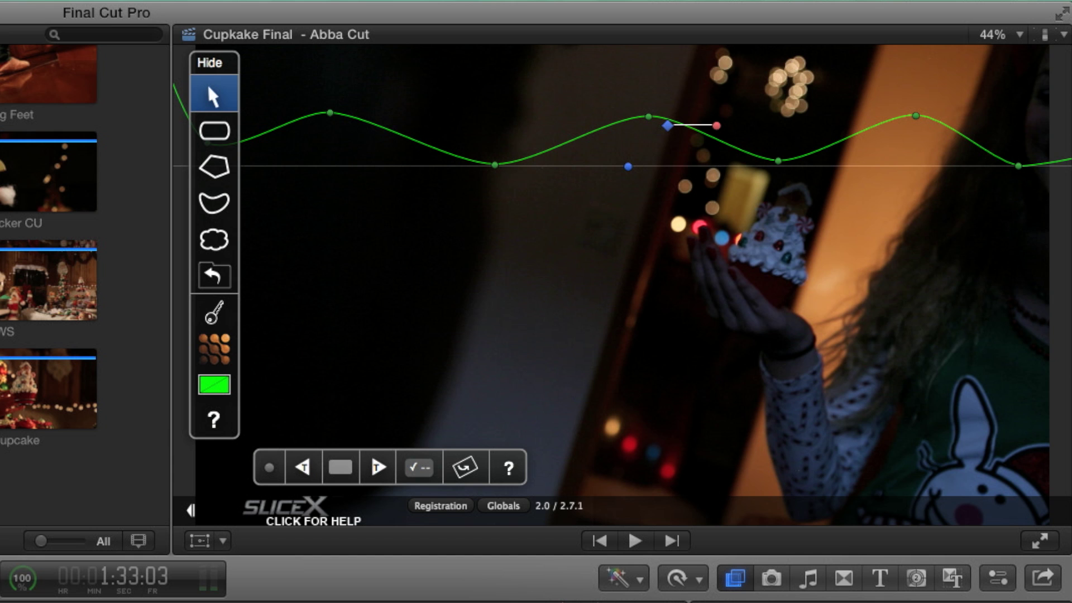
Draw a rounded-rectangle mask about 505 wide and 216 high around the cupcake.
{"action": "left_click", "coordinate": [215, 133]}
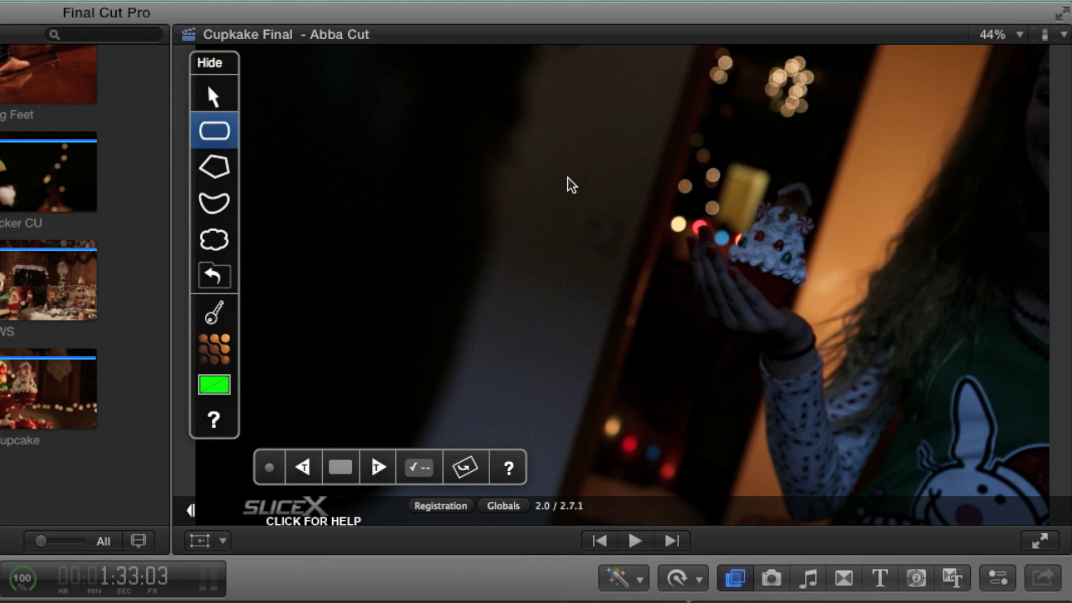
{"action": "left_click_drag", "start_coordinate": [681, 197], "coordinate": [833, 309]}
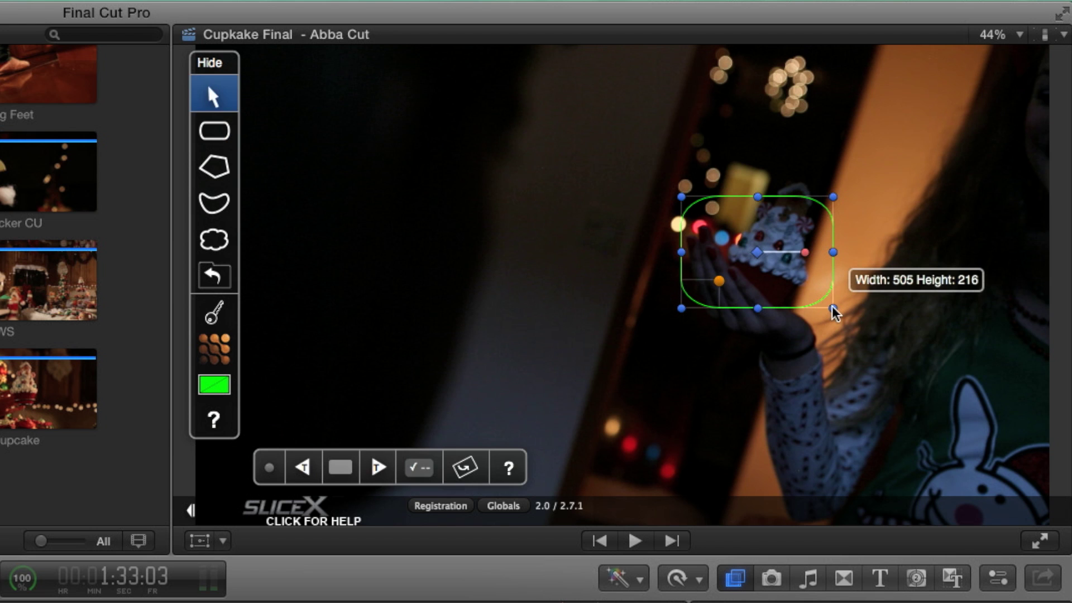
Draw a closed six-point polygon mask loosely around the cupcake and hand.
{"action": "left_click", "coordinate": [214, 166]}
{"action": "left_click", "coordinate": [669, 190]}
{"action": "left_click", "coordinate": [623, 250]}
{"action": "left_click", "coordinate": [653, 304]}
{"action": "left_click", "coordinate": [775, 340]}
{"action": "left_click", "coordinate": [920, 258]}
{"action": "left_click", "coordinate": [798, 198]}
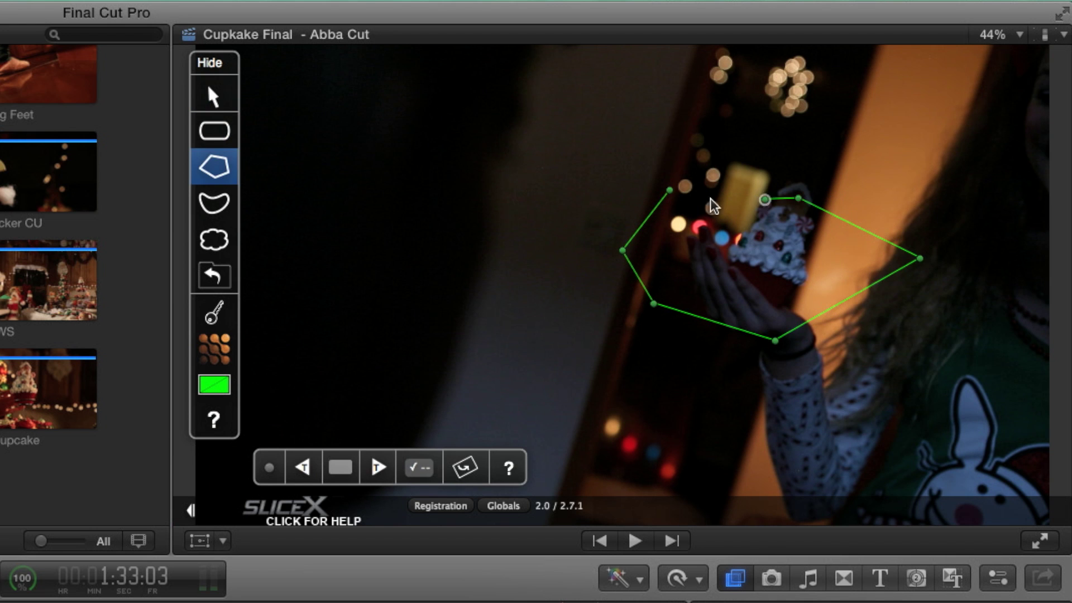
{"action": "left_click", "coordinate": [669, 192]}
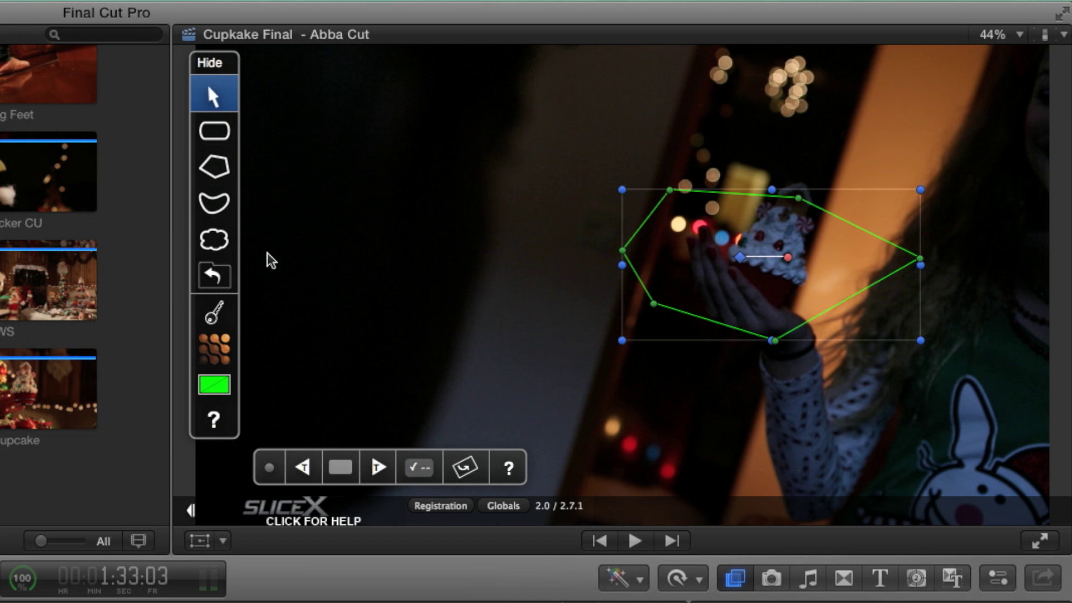
Trace a freehand mask around the cupcake's frosting and track it forward through the clip.
{"action": "left_click", "coordinate": [213, 243]}
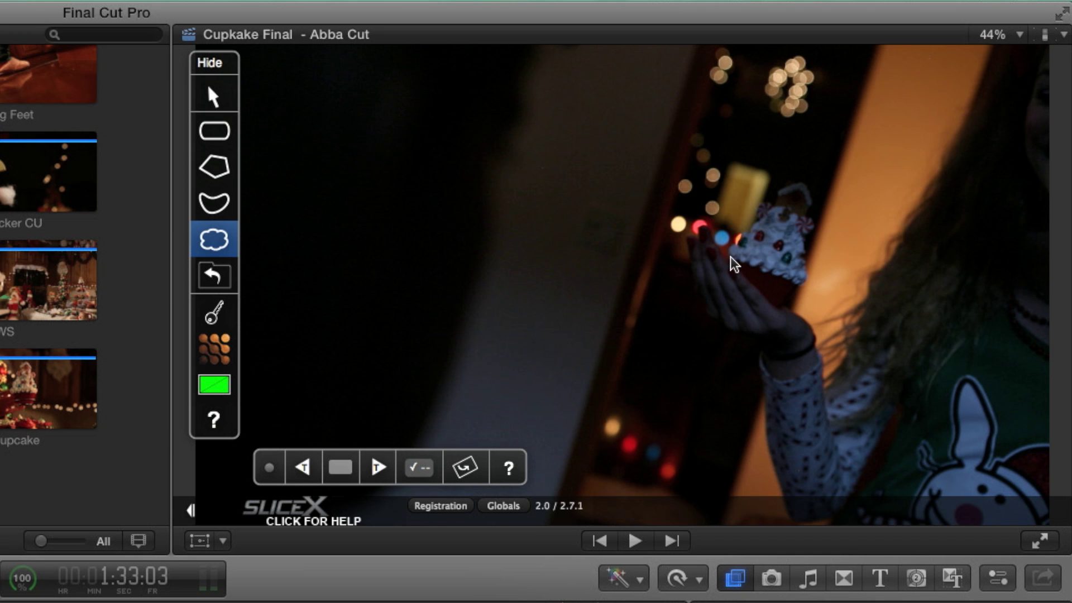
{"action": "mouse_move", "coordinate": [728, 259]}
{"action": "left_mouse_down"}
{"action": "mouse_move", "coordinate": [761, 218]}
{"action": "mouse_move", "coordinate": [792, 206]}
{"action": "mouse_move", "coordinate": [804, 288]}
{"action": "left_mouse_up"}
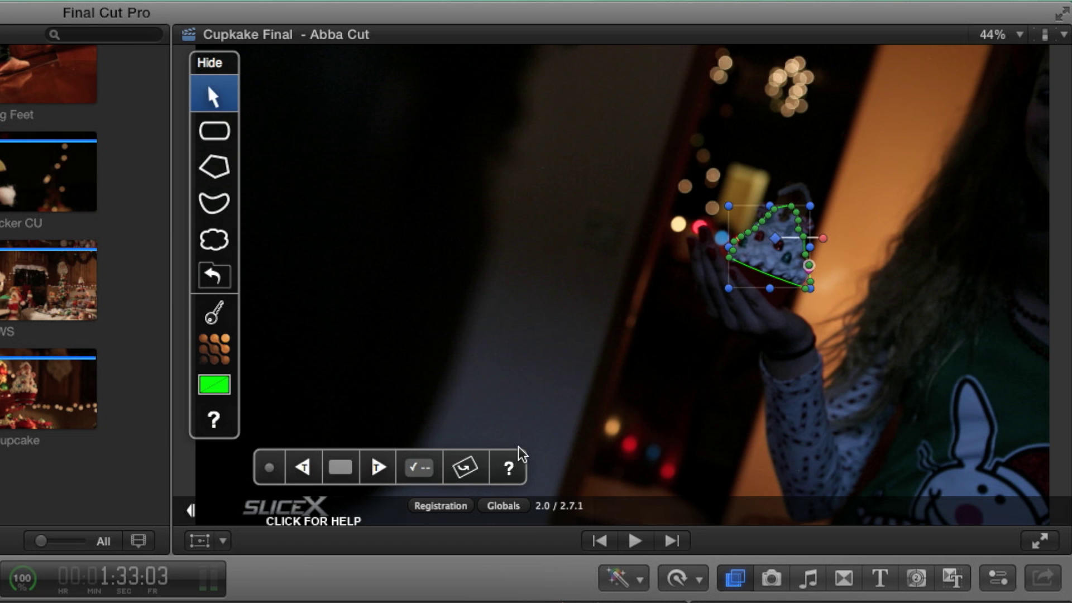
{"action": "left_click", "coordinate": [378, 468]}
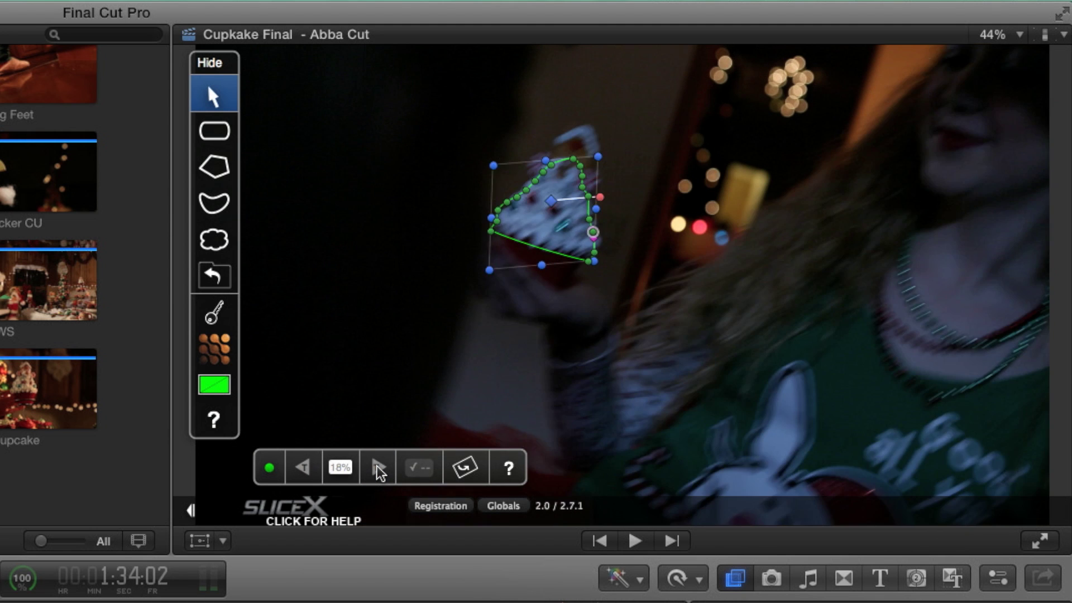
Play back the tracked clip and go frame by frame around 1:34:02 to examine how well the mask follows the cupcake.
{"action": "key", "text": "space"}
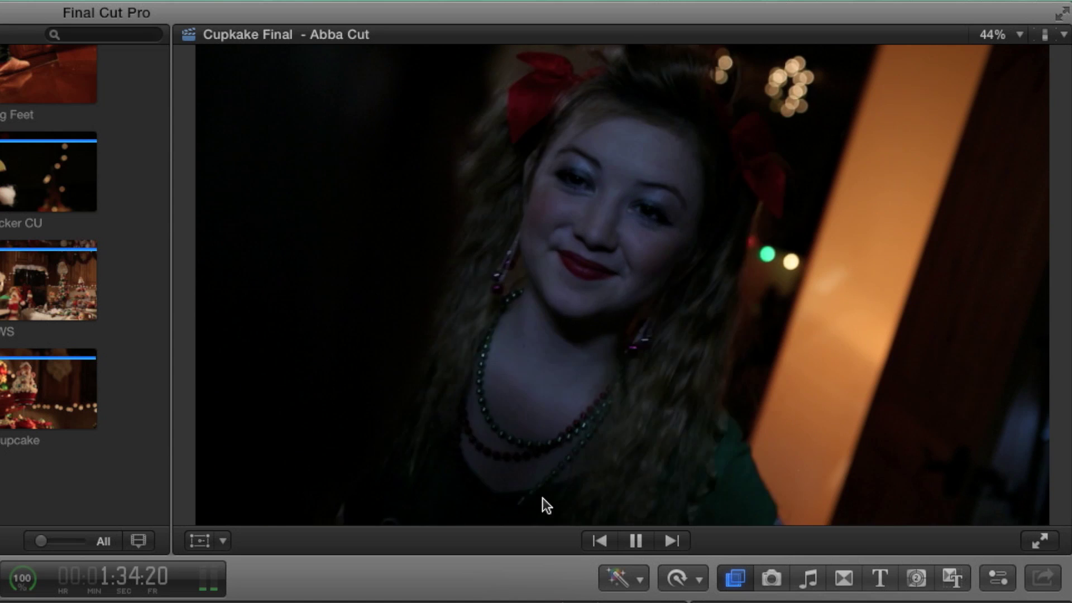
{"action": "key", "text": "space"}
{"action": "left_click_drag", "start_coordinate": [295, 602], "coordinate": [246, 602]}
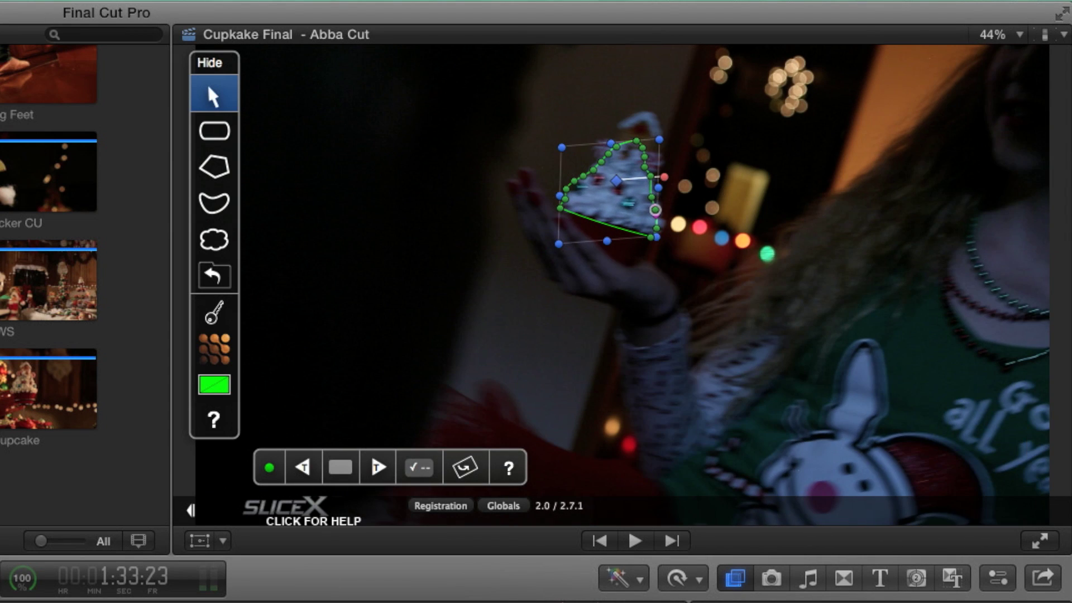
{"action": "key", "text": "Right"}
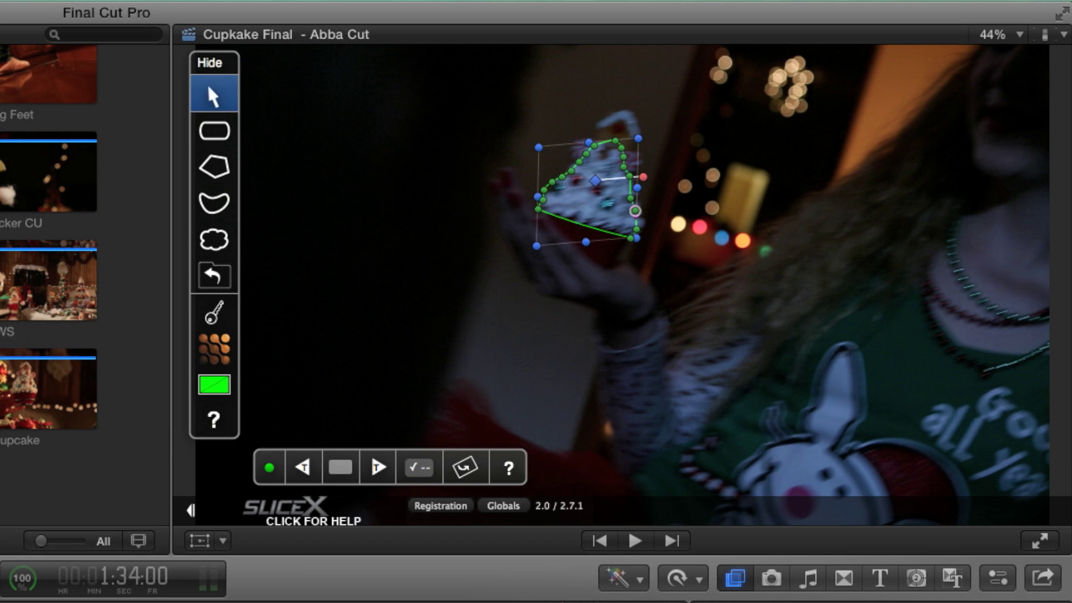
{"action": "key", "text": "Right"}
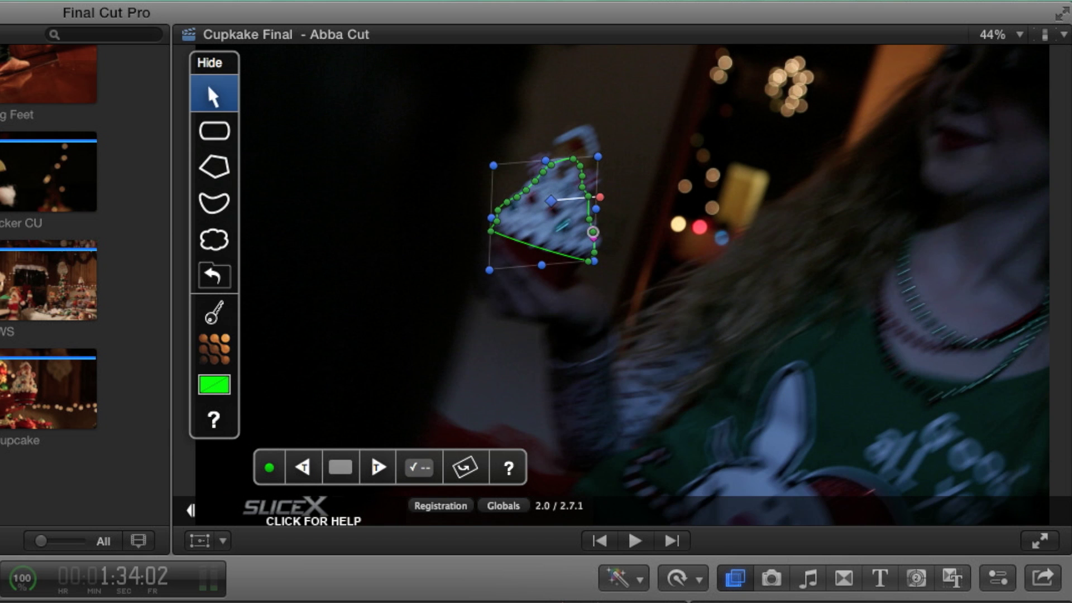
{"action": "key", "text": "Right"}
{"action": "key", "text": "Right"}
{"action": "key", "text": "Right"}
{"action": "key", "text": "Left"}
{"action": "key", "text": "Left"}
{"action": "key", "text": "Left"}
{"action": "key", "text": "Left"}
{"action": "key", "text": "Left"}
{"action": "key", "text": "Right"}
{"action": "key", "text": "Right"}
{"action": "key", "text": "Right"}
{"action": "key", "text": "Right"}
{"action": "key", "text": "Right"}
{"action": "key", "text": "Right"}
{"action": "key", "text": "Left"}
{"action": "key", "text": "Left"}
{"action": "key", "text": "Left"}
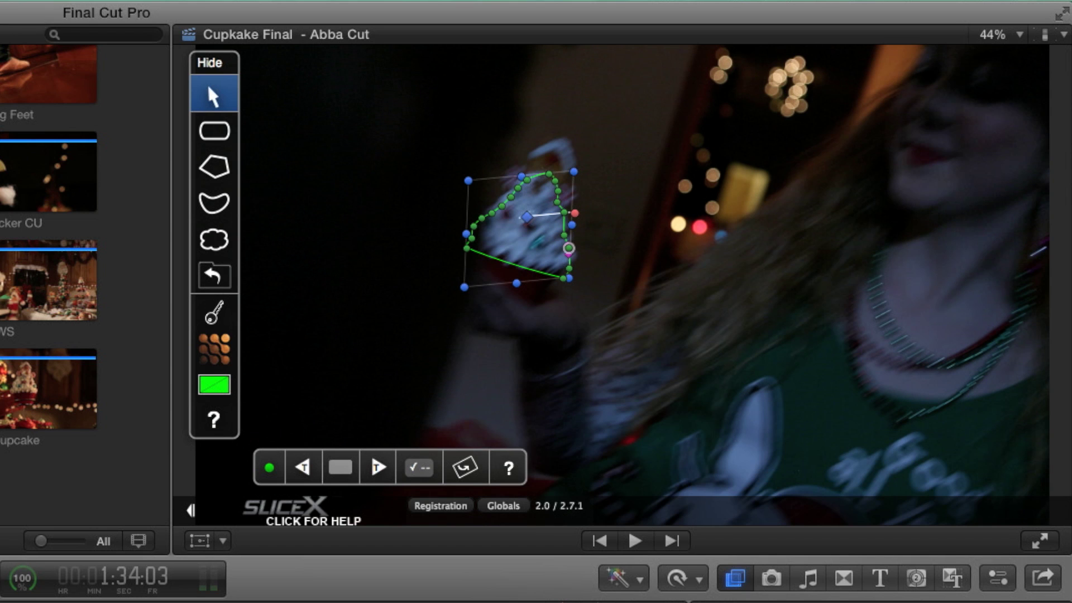
{"action": "key", "text": "Right"}
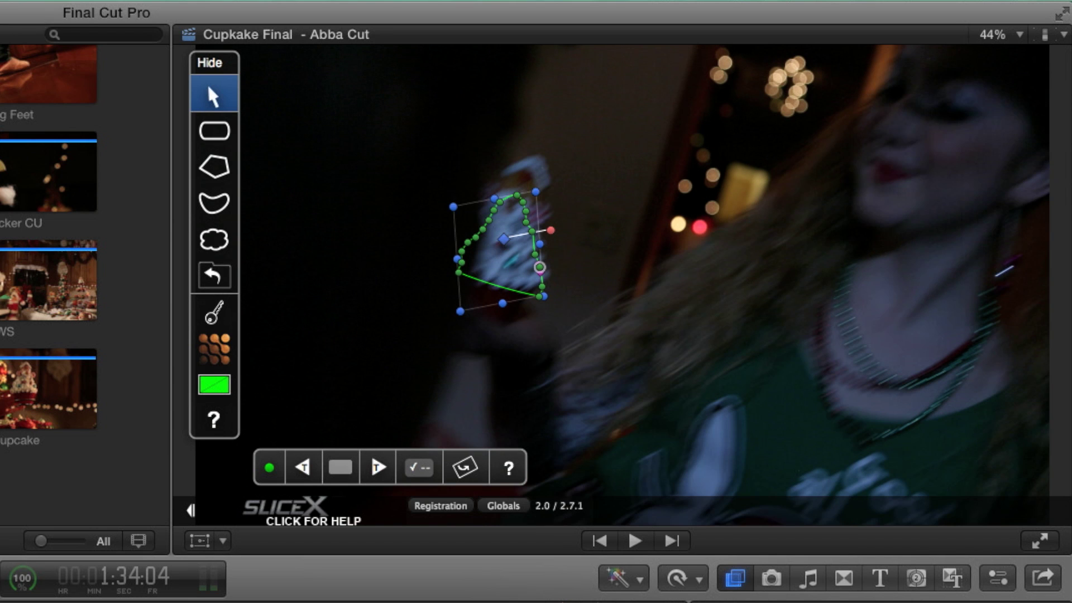
{"action": "key", "text": "Left"}
{"action": "key", "text": "Left"}
{"action": "key", "text": "Left"}
{"action": "key", "text": "Left"}
{"action": "key", "text": "Right"}
{"action": "key", "text": "Right"}
{"action": "key", "text": "Right"}
{"action": "key", "text": "Right"}
{"action": "key", "text": "Right"}
{"action": "key", "text": "Right"}
{"action": "key", "text": "Right"}
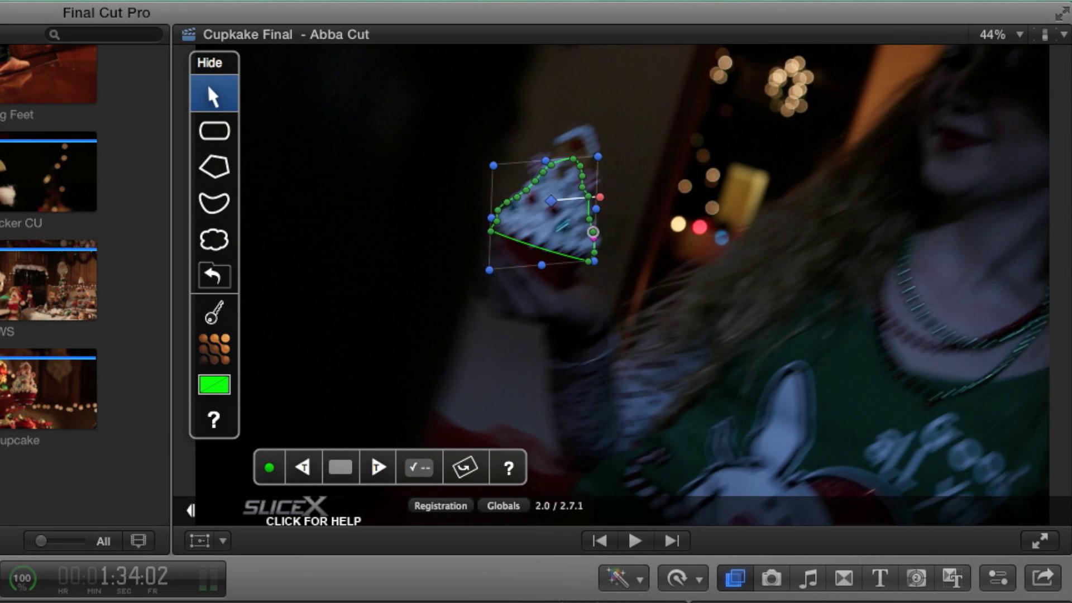
{"action": "key", "text": "Left"}
{"action": "key", "text": "Left"}
{"action": "key", "text": "Left"}
{"action": "key", "text": "Left"}
{"action": "key", "text": "Left"}
{"action": "key", "text": "Left"}
{"action": "key", "text": "Left"}
{"action": "key", "text": "Left"}
{"action": "key", "text": "Left"}
{"action": "key", "text": "Left"}
{"action": "key", "text": "Left"}
{"action": "key", "text": "Left"}
{"action": "key", "text": "Right"}
{"action": "key", "text": "Right"}
{"action": "key", "text": "Right"}
{"action": "key", "text": "Right"}
{"action": "key", "text": "Right"}
{"action": "key", "text": "Right"}
{"action": "key", "text": "Right"}
{"action": "key", "text": "Right"}
{"action": "key", "text": "Right"}
{"action": "key", "text": "Right"}
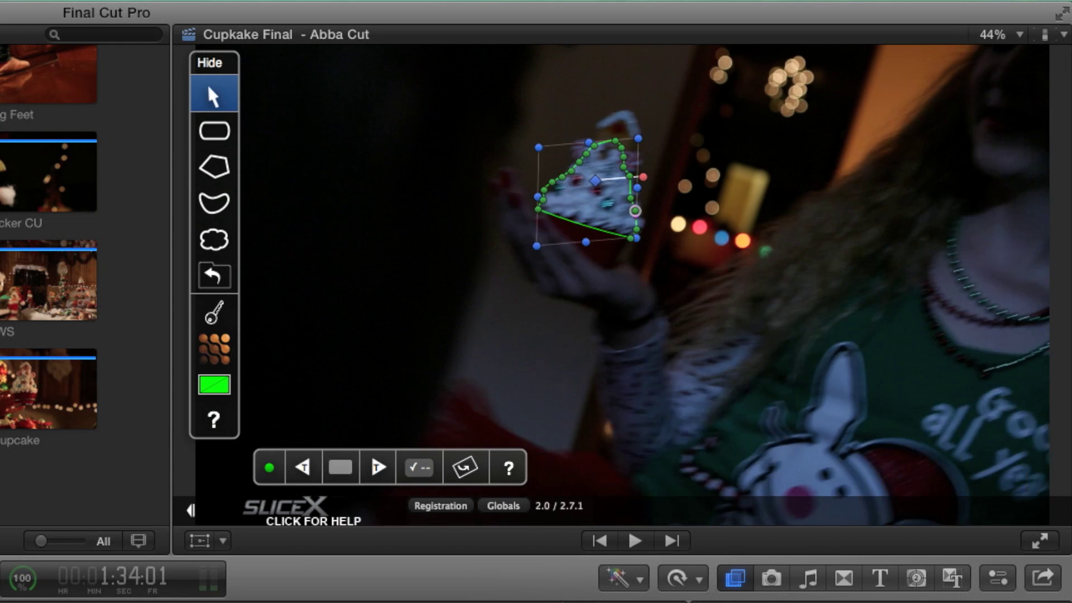
{"action": "key", "text": "Left"}
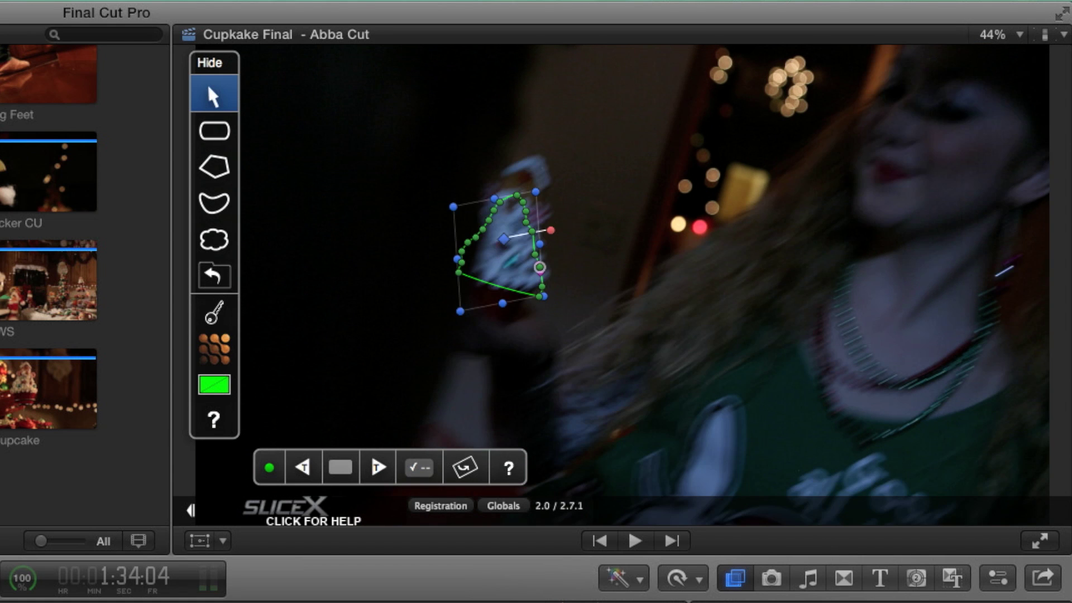
{"action": "key", "text": "Right"}
{"action": "key", "text": "Left"}
{"action": "key", "text": "Left"}
{"action": "key", "text": "Left"}
{"action": "key", "text": "Left"}
{"action": "key", "text": "Left"}
{"action": "key", "text": "Right"}
{"action": "key", "text": "Right"}
{"action": "key", "text": "Left"}
{"action": "key", "text": "Left"}
{"action": "key", "text": "Left"}
{"action": "key", "text": "Right"}
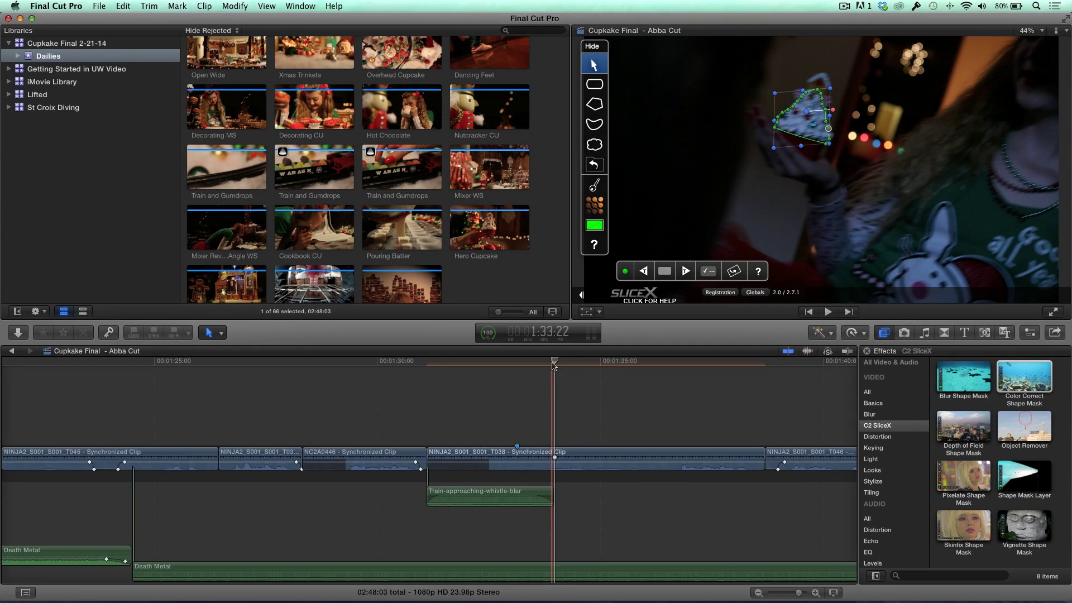
Split the NINJA2_S001_S001_T038 clip at 1:34:04.
{"action": "left_click_drag", "start_coordinate": [554, 365], "coordinate": [564, 366]}
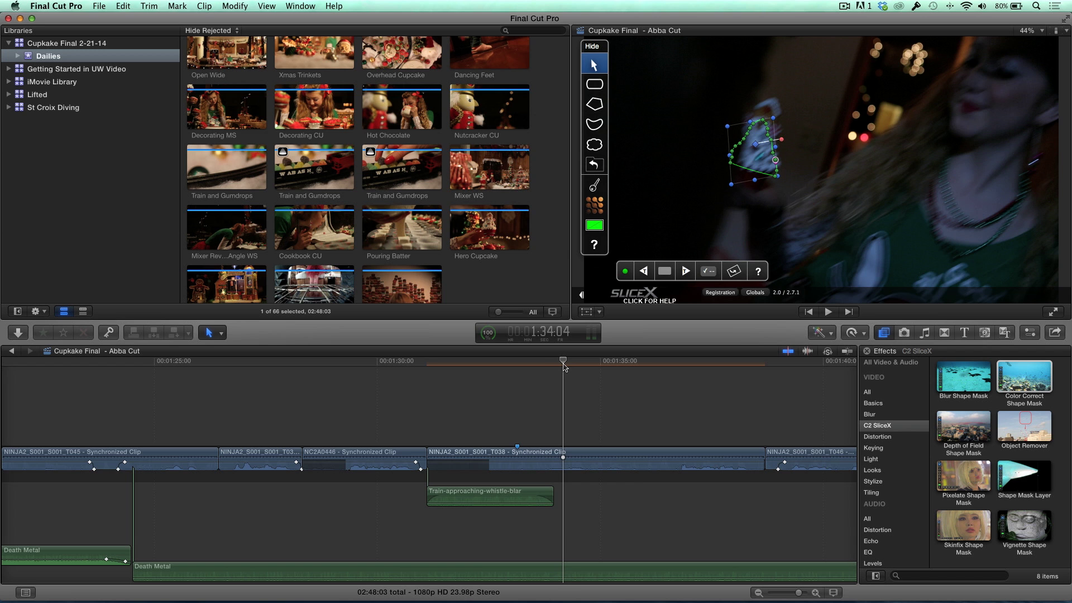
{"action": "left_click", "coordinate": [562, 453]}
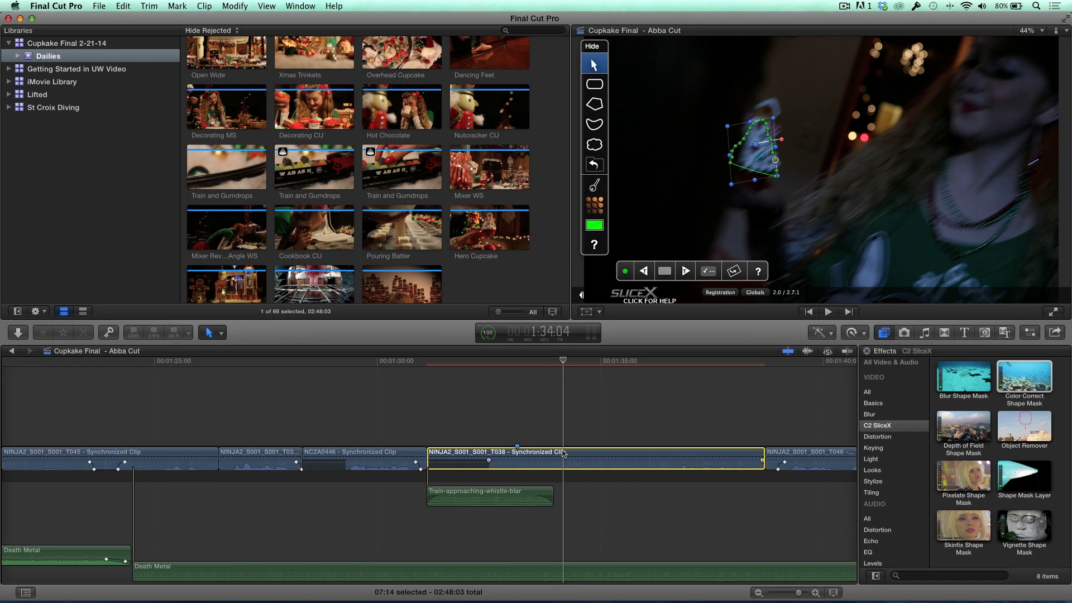
{"action": "key", "text": "super+b"}
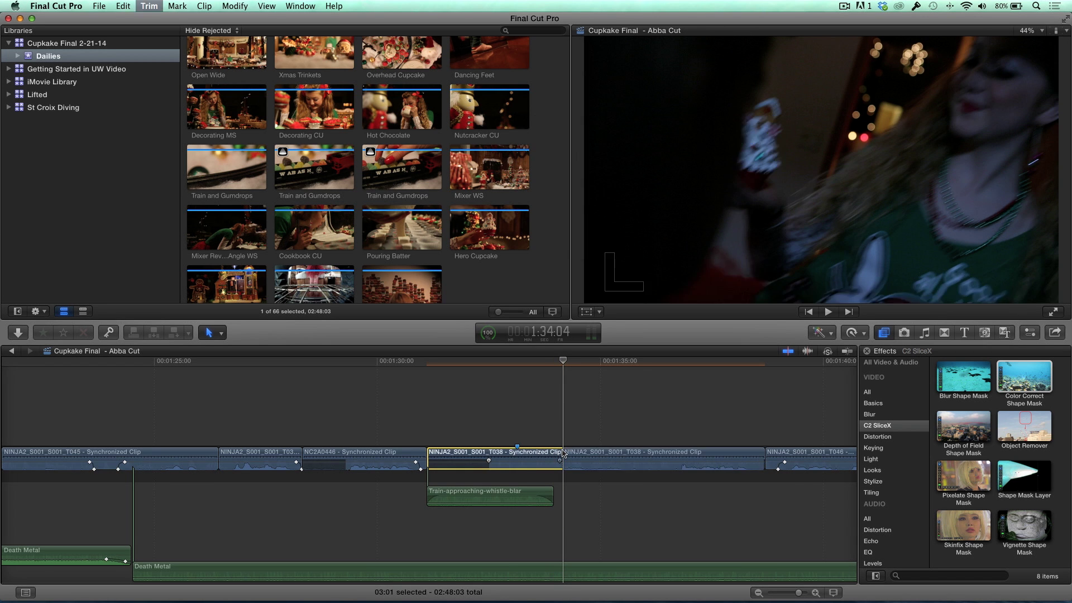
Disable the Color Correct Shape Mask effect on the second part of the split clip.
{"action": "left_click", "coordinate": [594, 456]}
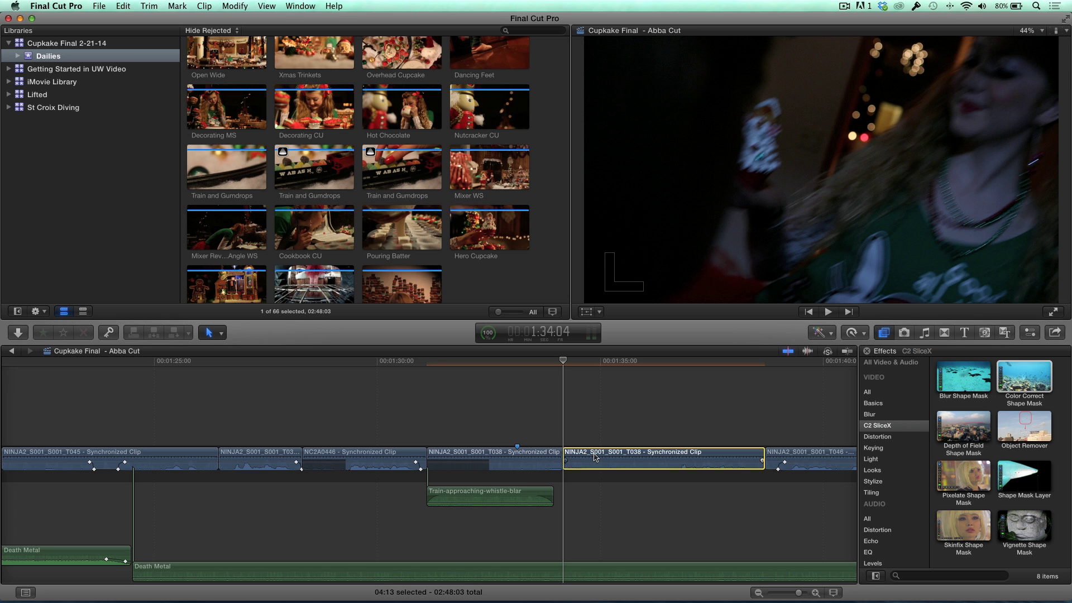
{"action": "left_click", "coordinate": [1029, 334]}
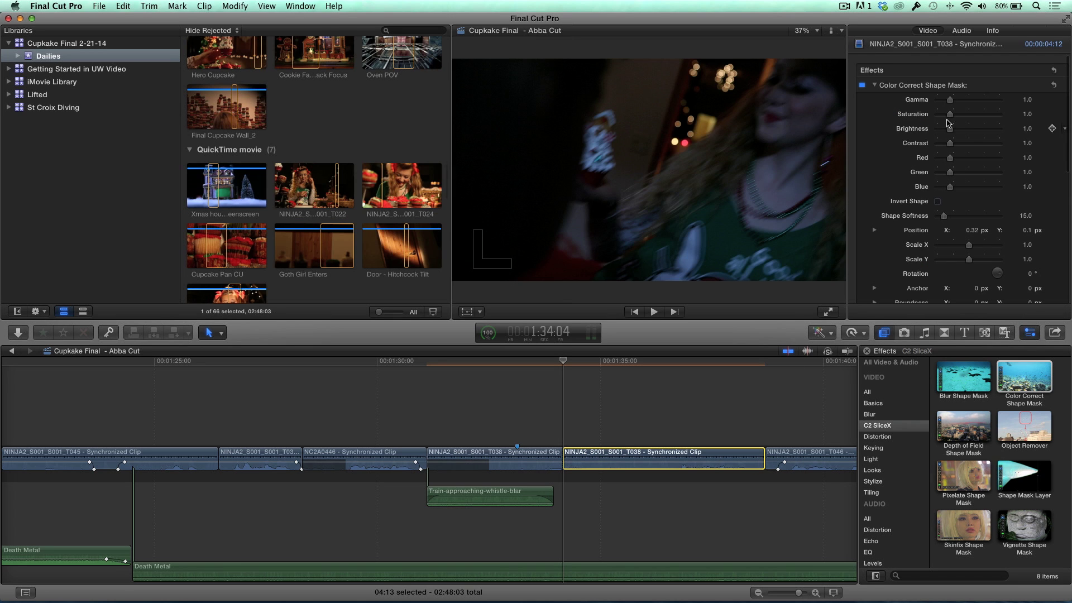
{"action": "left_click", "coordinate": [863, 86]}
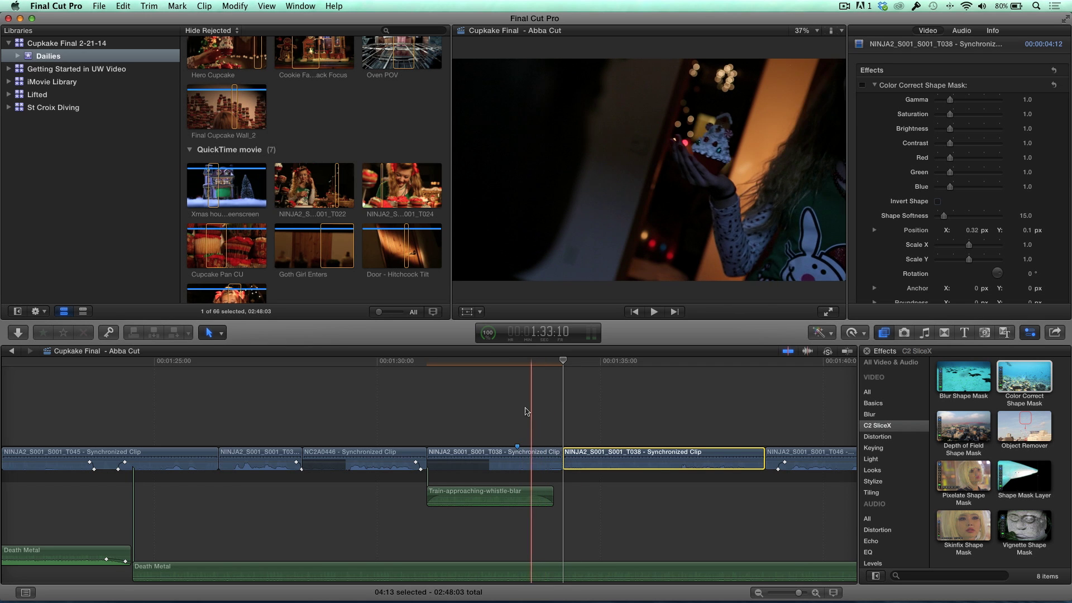
On the first part of the split clip, set the mask's Gamma to 1.34, Saturation to 1.46 and Blue to 1.32.
{"action": "left_click", "coordinate": [529, 459]}
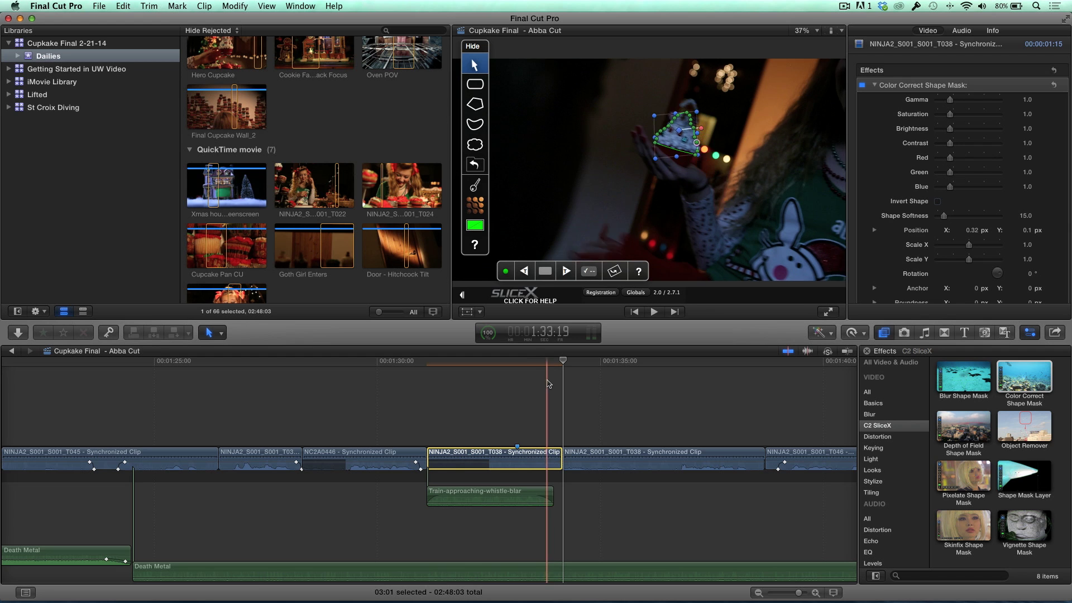
{"action": "left_click", "coordinate": [552, 367]}
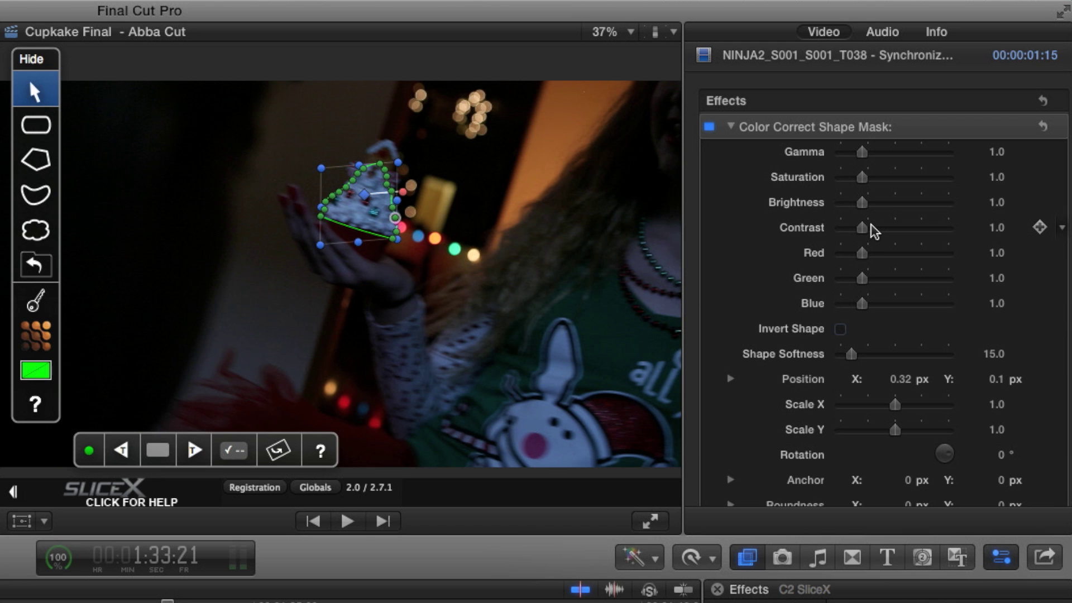
{"action": "scroll", "coordinate": [867, 160], "scroll_direction": "down", "scroll_amount": 1}
{"action": "left_click_drag", "start_coordinate": [867, 160], "coordinate": [868, 158]}
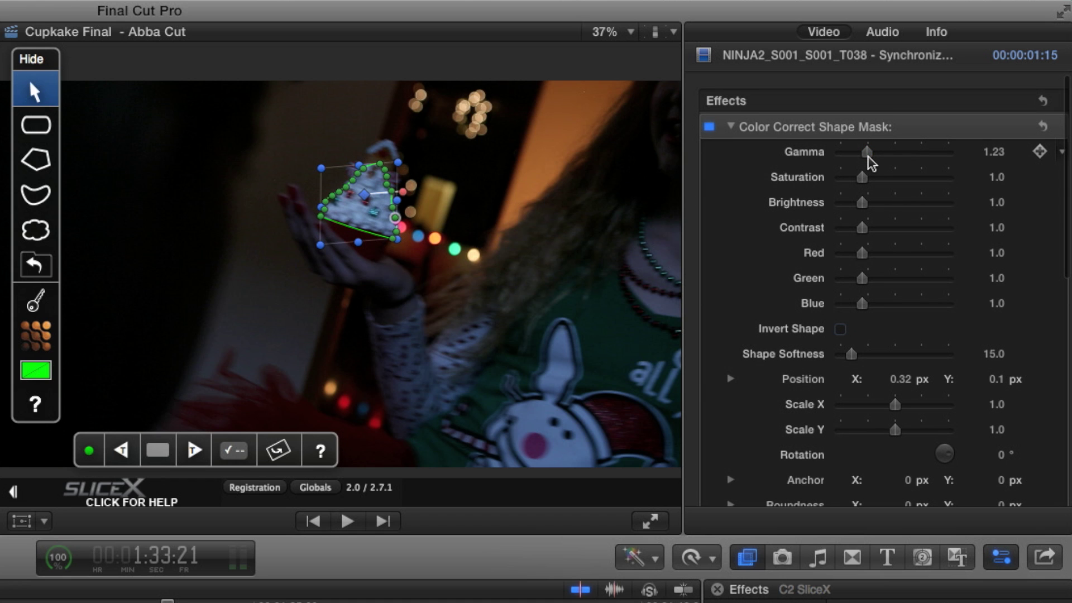
{"action": "left_click_drag", "start_coordinate": [868, 158], "coordinate": [875, 181]}
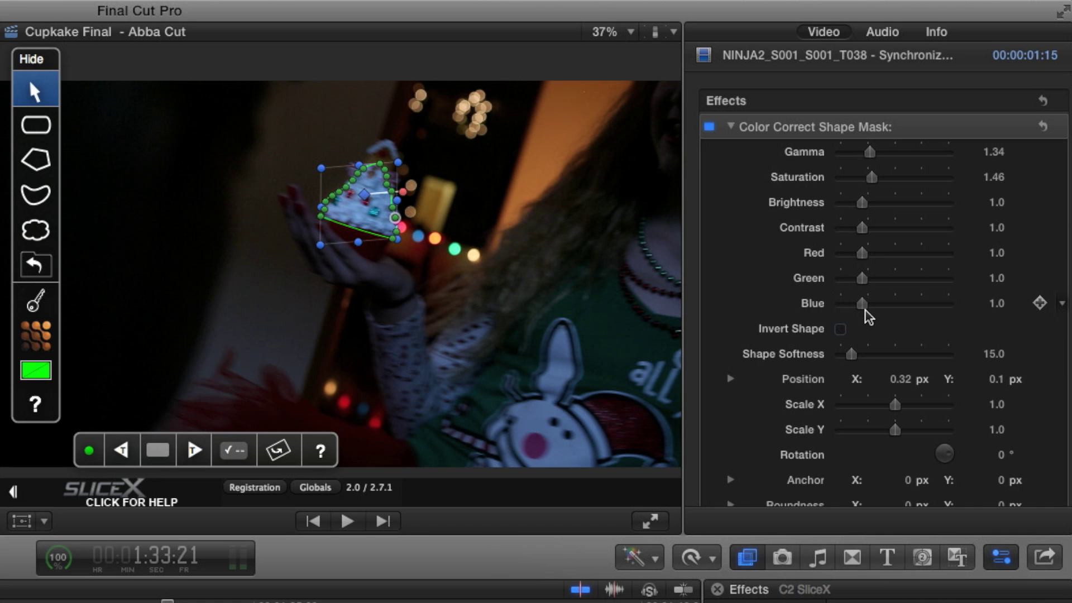
{"action": "scroll", "coordinate": [869, 316], "scroll_direction": "down", "scroll_amount": 1}
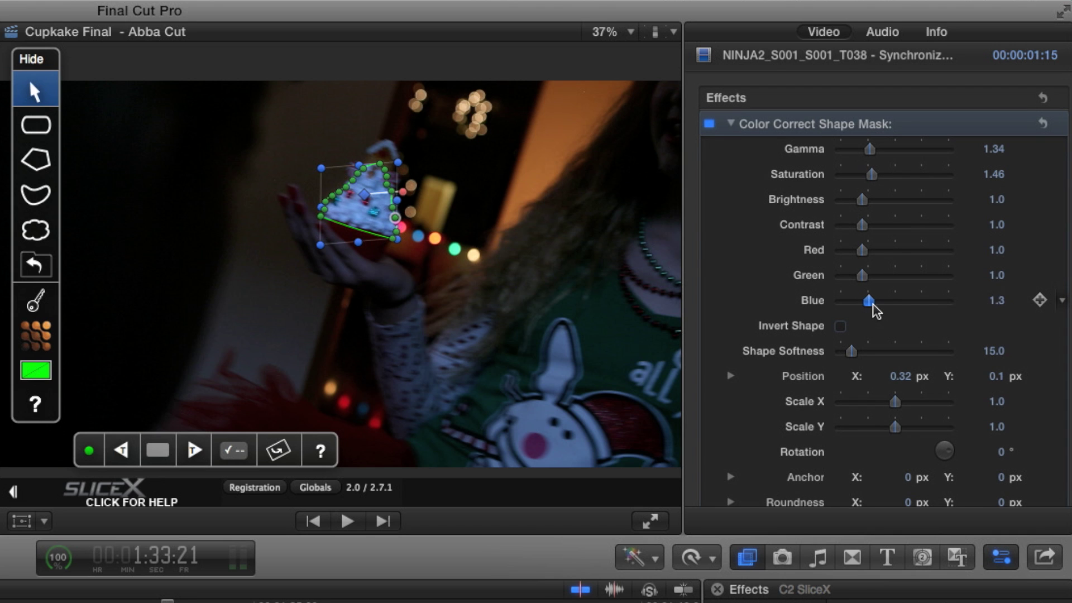
{"action": "left_click_drag", "start_coordinate": [870, 301], "coordinate": [867, 299]}
{"action": "scroll", "coordinate": [868, 306], "scroll_direction": "down", "scroll_amount": 1}
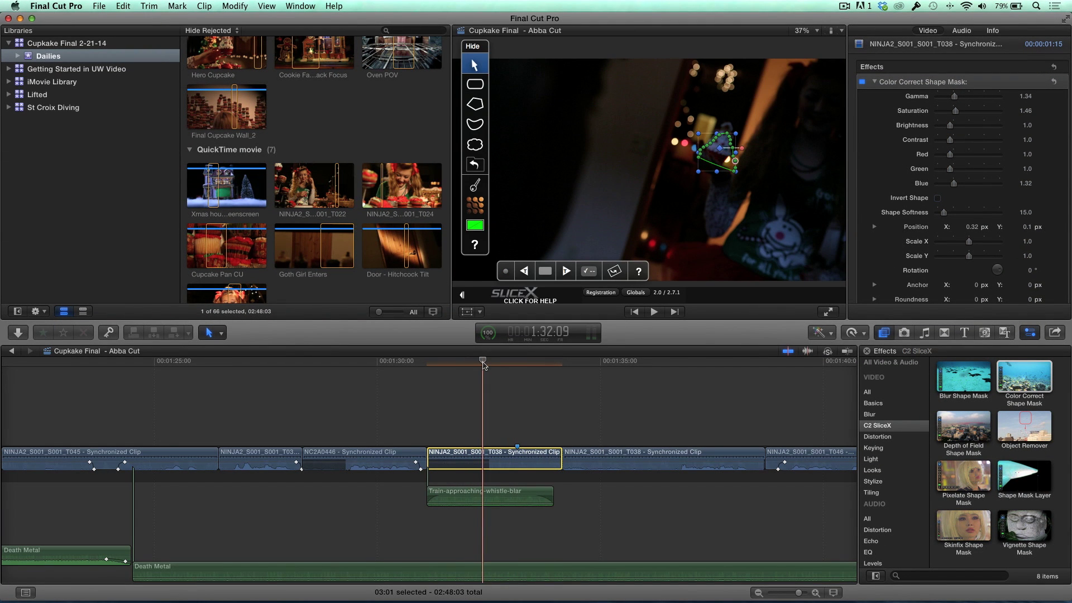
Render the selected first part of the split clip.
{"action": "left_click", "coordinate": [245, 5]}
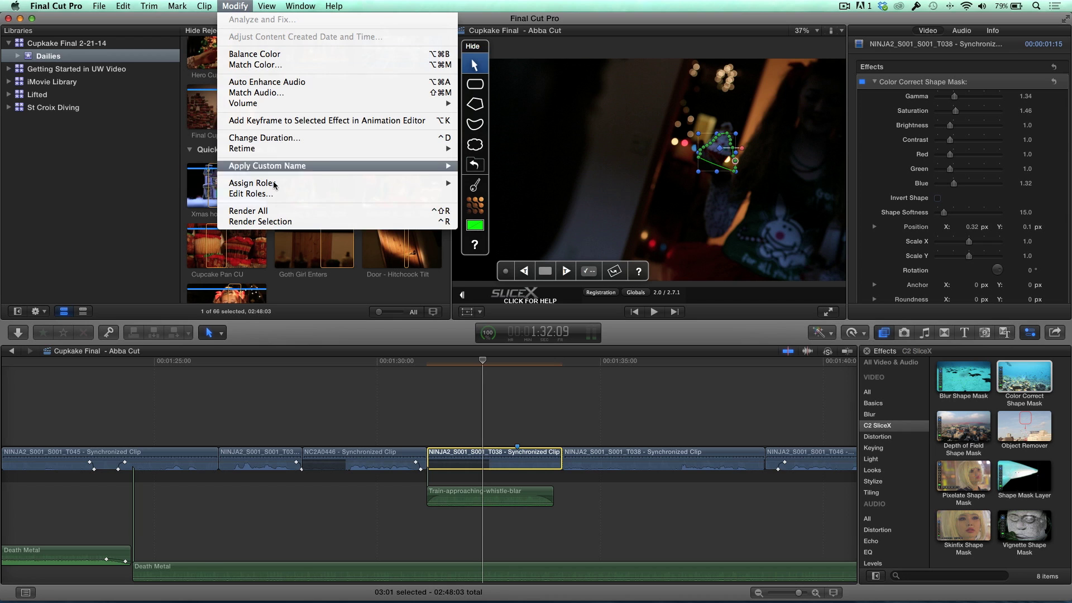
{"action": "left_click", "coordinate": [275, 222]}
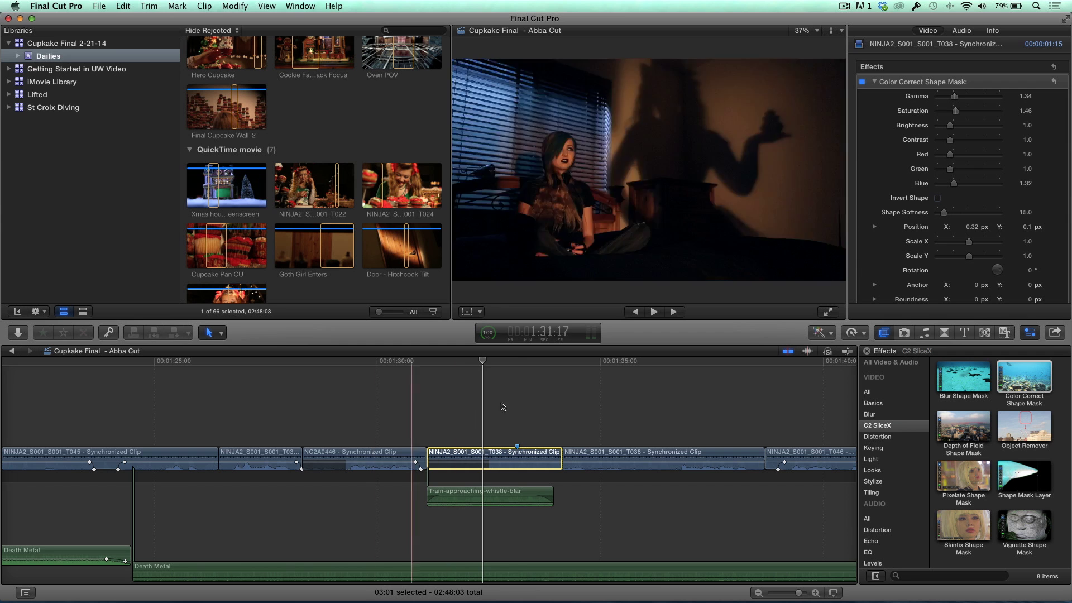
Play the sequence from 1:31:00 through the rendered clip to review the cupcake's color correction.
{"action": "left_click", "coordinate": [423, 390]}
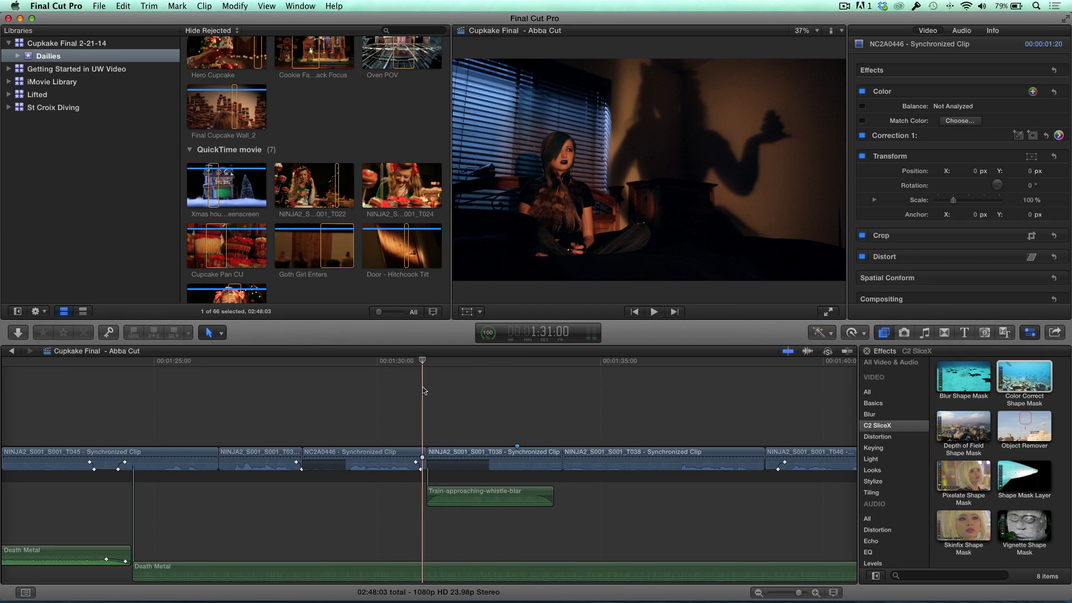
{"action": "key", "text": "space"}
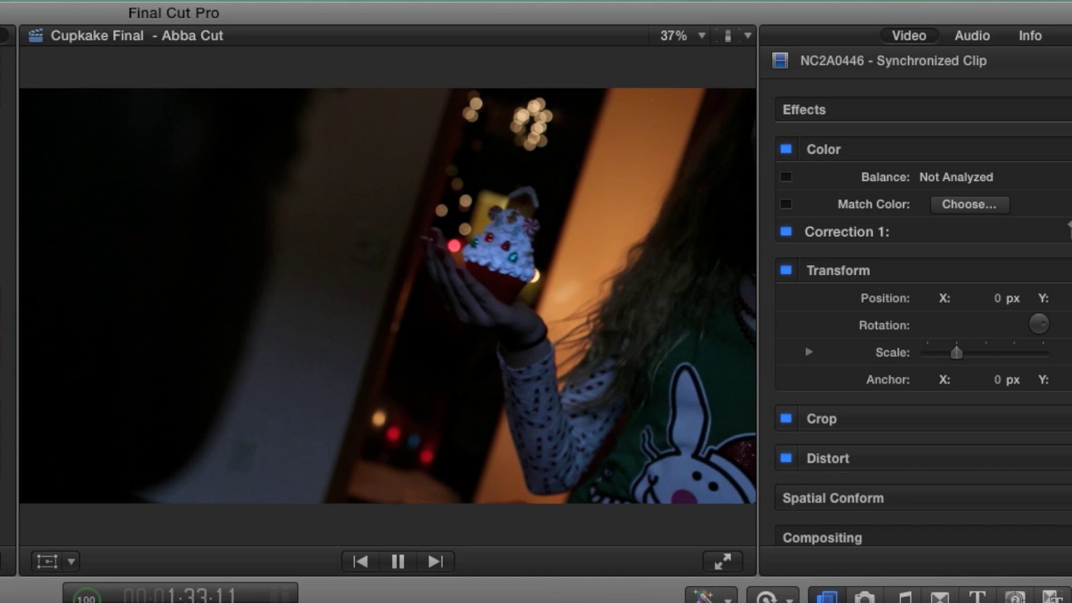
{"action": "key", "text": "space"}
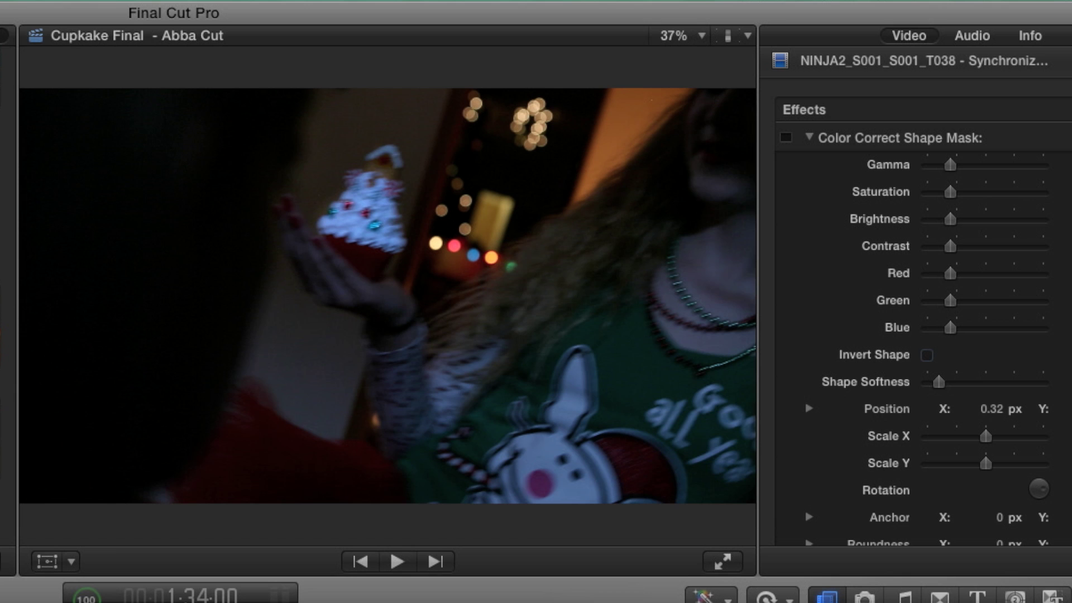
Toggle the first part's Color Correct Shape Mask effect off and on to compare the cupcake with and without it.
{"action": "left_click", "coordinate": [899, 138]}
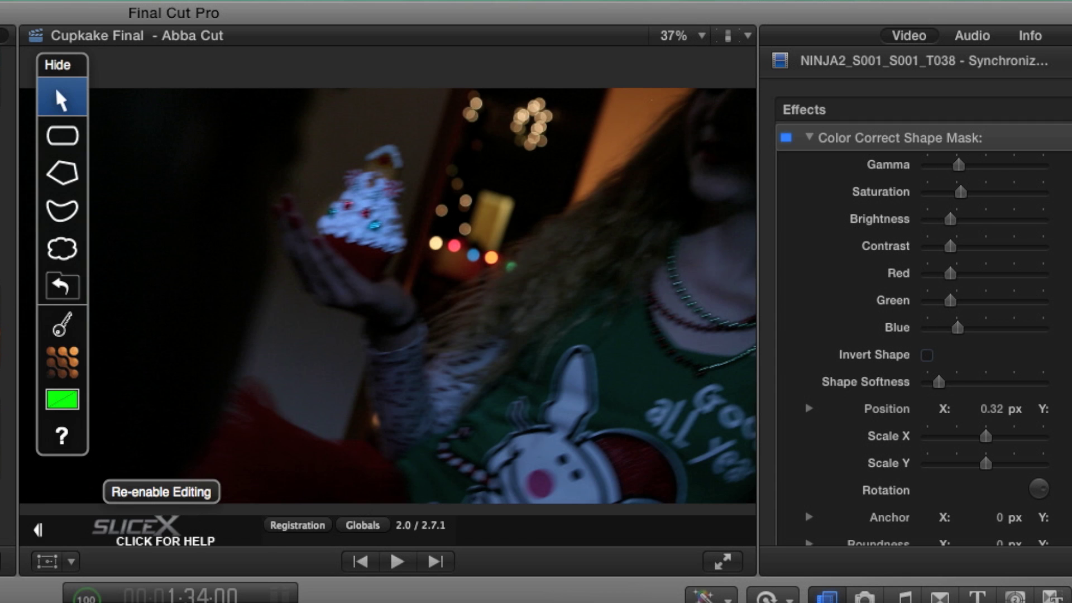
{"action": "left_click", "coordinate": [786, 138]}
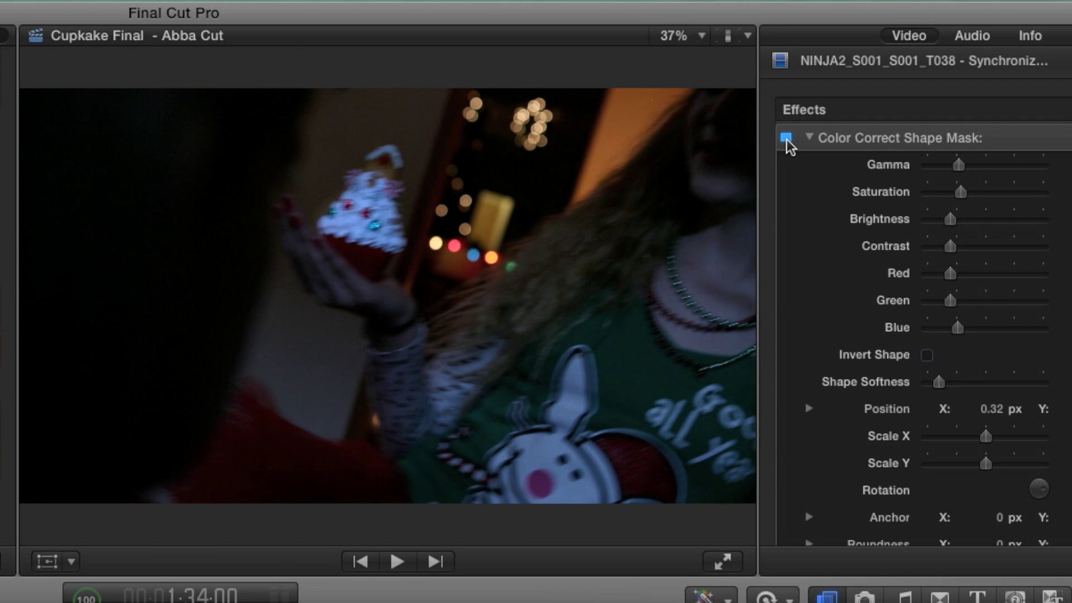
{"action": "left_click", "coordinate": [786, 138]}
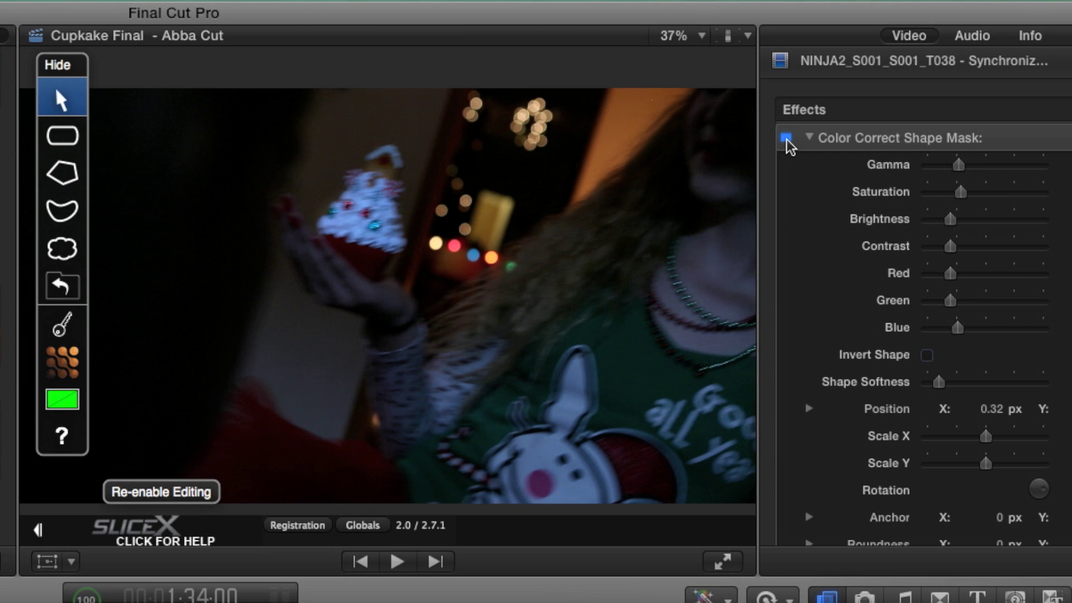